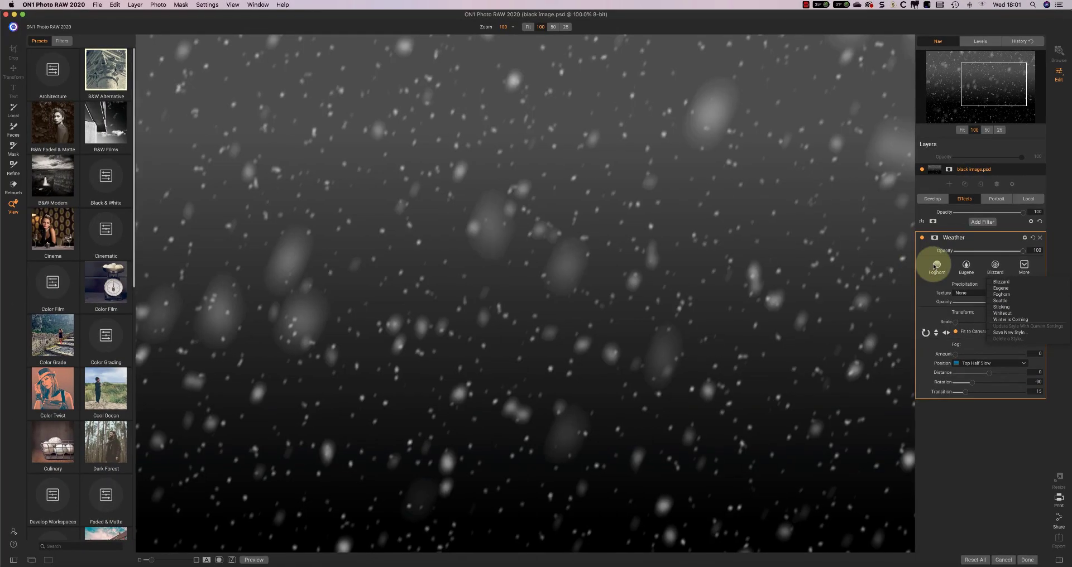
Apply the Foghorn fog style to the black image, then tune fog amount and set distance to -17.
left_click(935, 266)
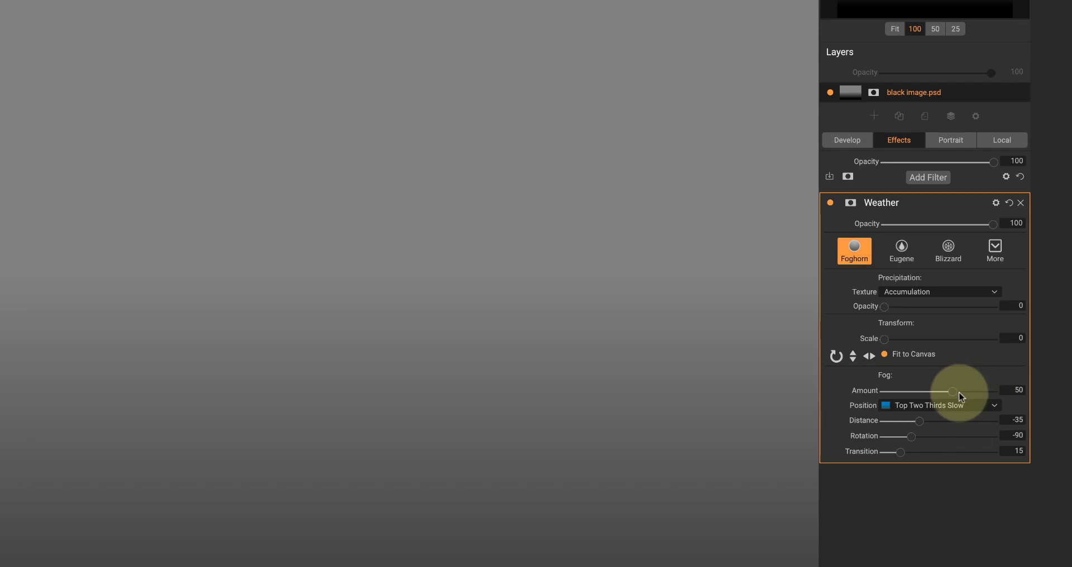
mouse_move(956, 397)
left_mouse_down()
mouse_move(912, 398)
mouse_move(960, 397)
left_mouse_up()
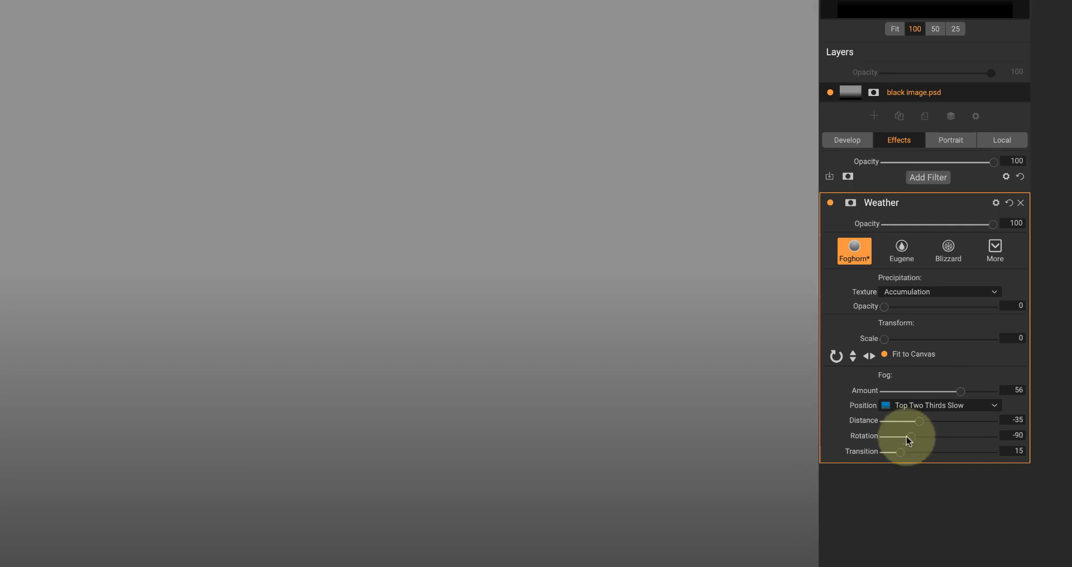
mouse_move(919, 421)
left_mouse_down()
mouse_move(939, 429)
mouse_move(929, 428)
left_mouse_up()
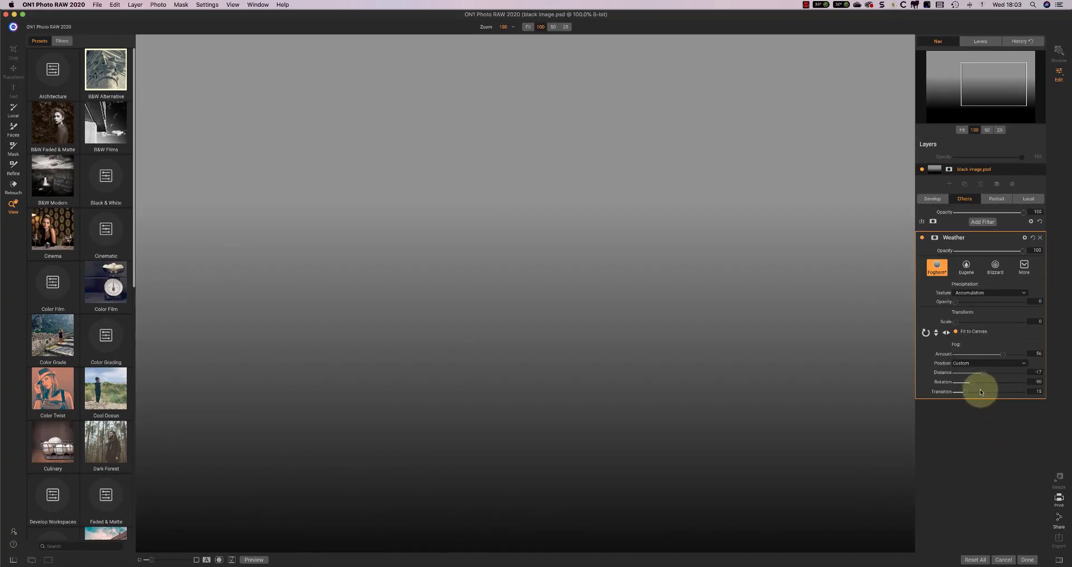
Rotate the fog gradient to 89 and keep the Custom fog position.
left_click_drag(977, 386, 972, 386)
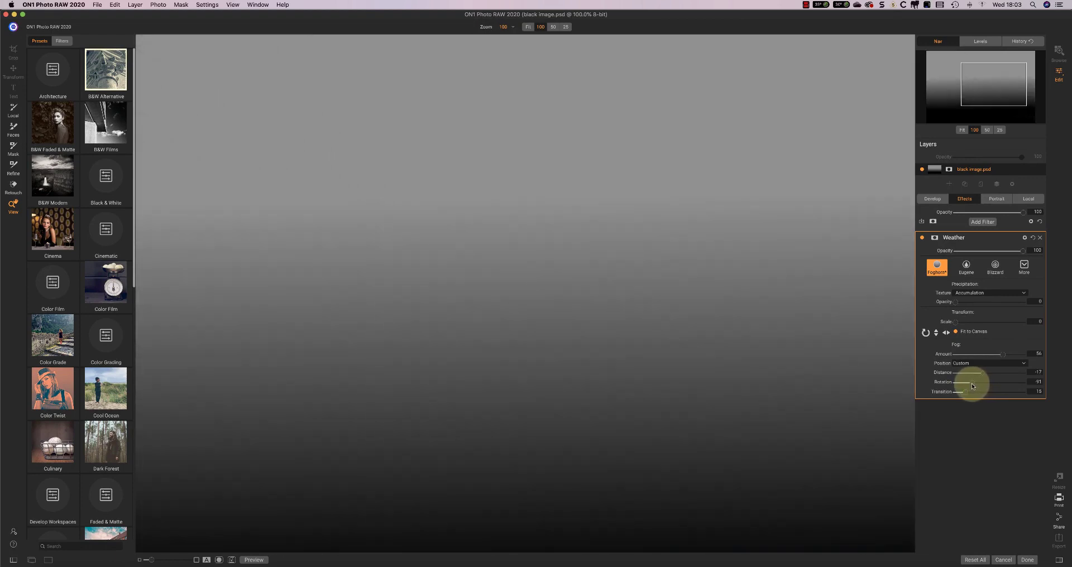
left_click(1025, 365)
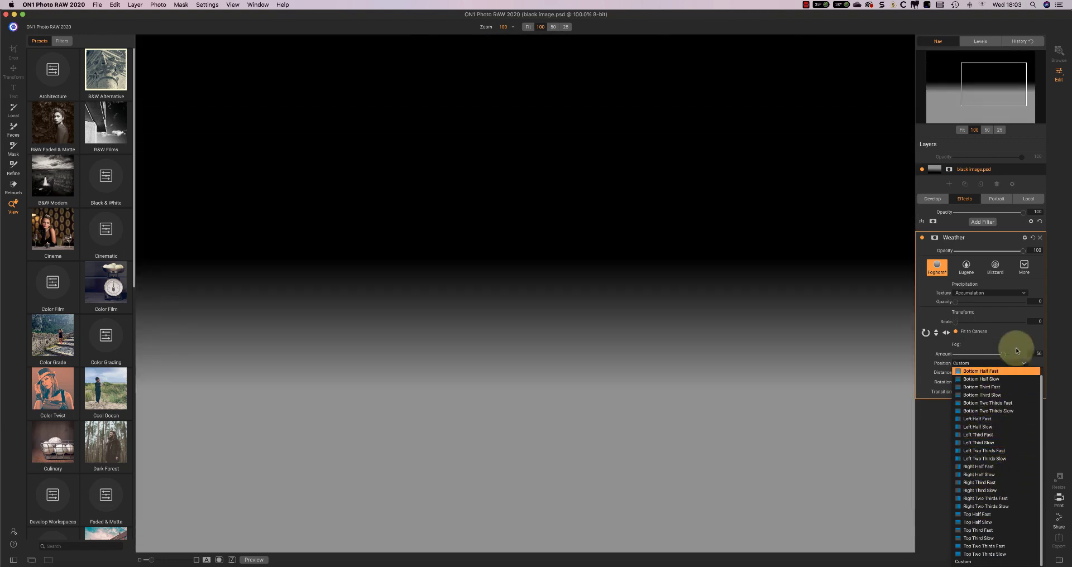
left_click(1016, 351)
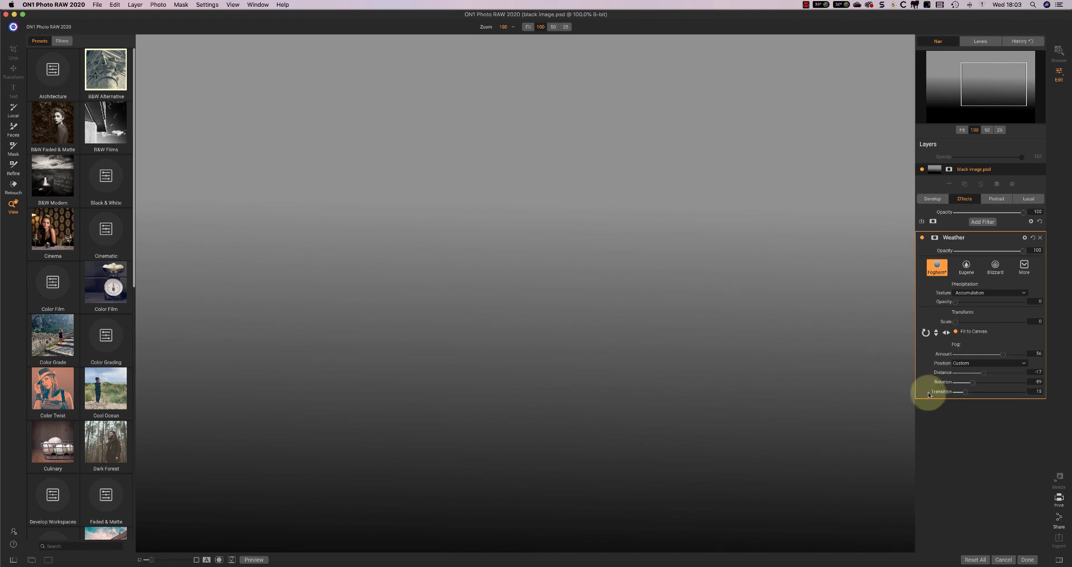
Test the fog transition down to 0, then settle on a soft transition of 6.
mouse_move(965, 392)
left_mouse_down()
mouse_move(988, 389)
mouse_move(958, 397)
left_mouse_up()
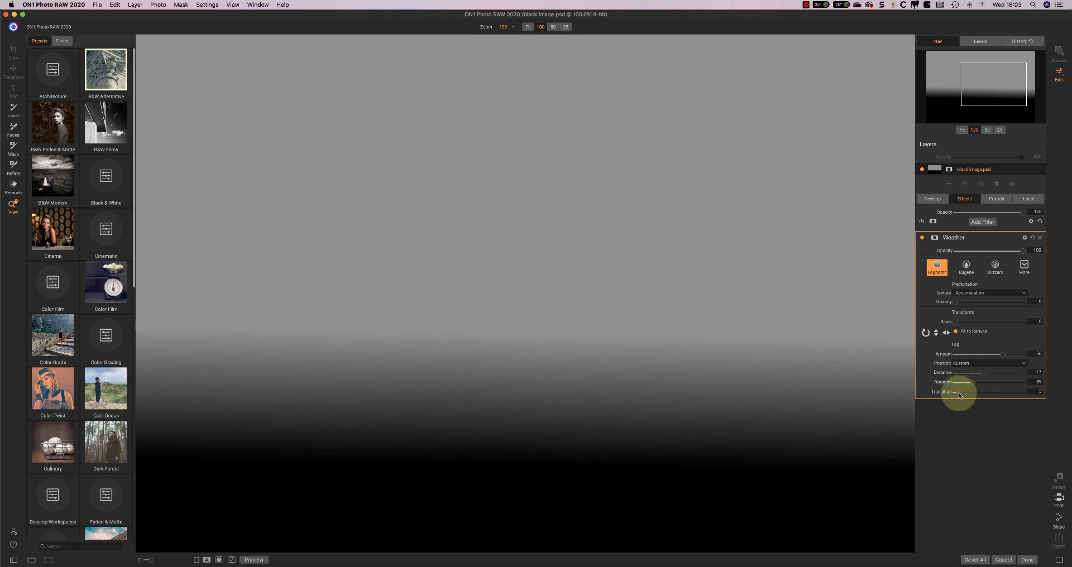
mouse_move(959, 395)
left_mouse_down()
mouse_move(977, 396)
mouse_move(960, 396)
left_mouse_up()
left_click_drag(958, 397, 954, 396)
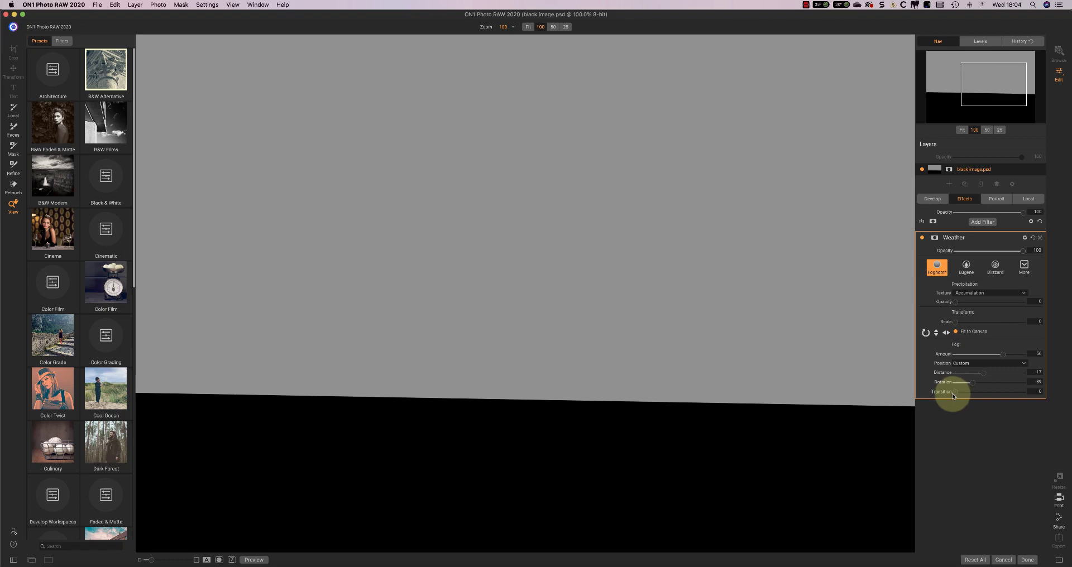
left_click_drag(954, 395, 959, 398)
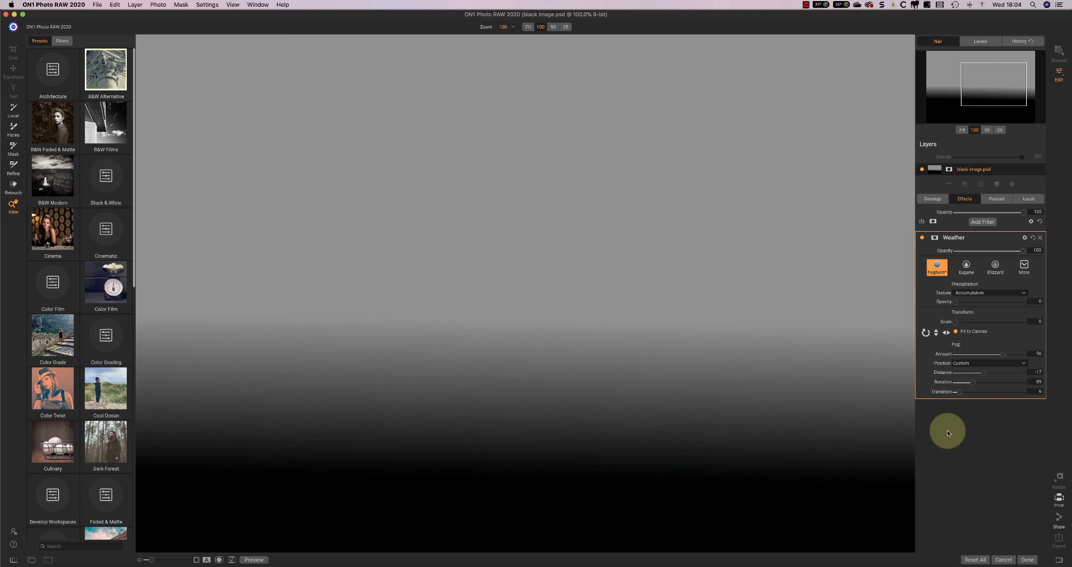
Switch to the Blizzard snow style at 100 precipitation opacity, keeping the Blizzard texture.
left_click(996, 268)
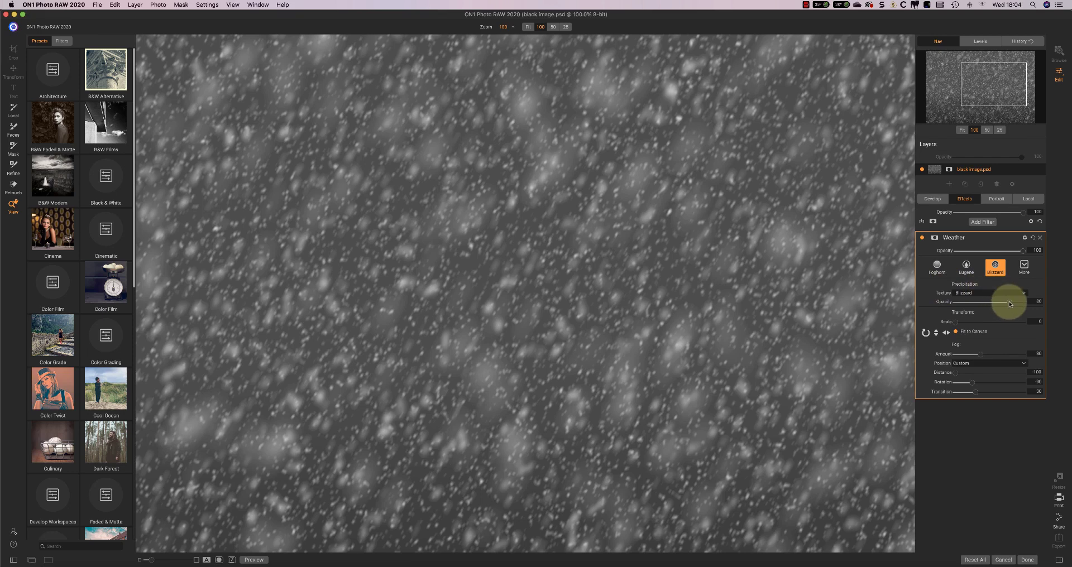
left_click_drag(1010, 304, 972, 305)
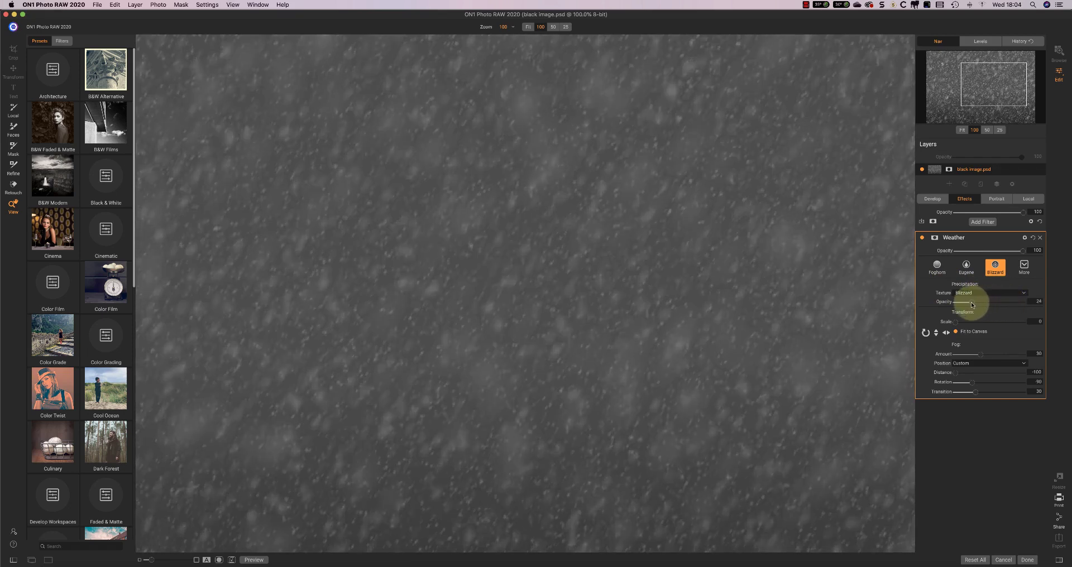
mouse_move(973, 303)
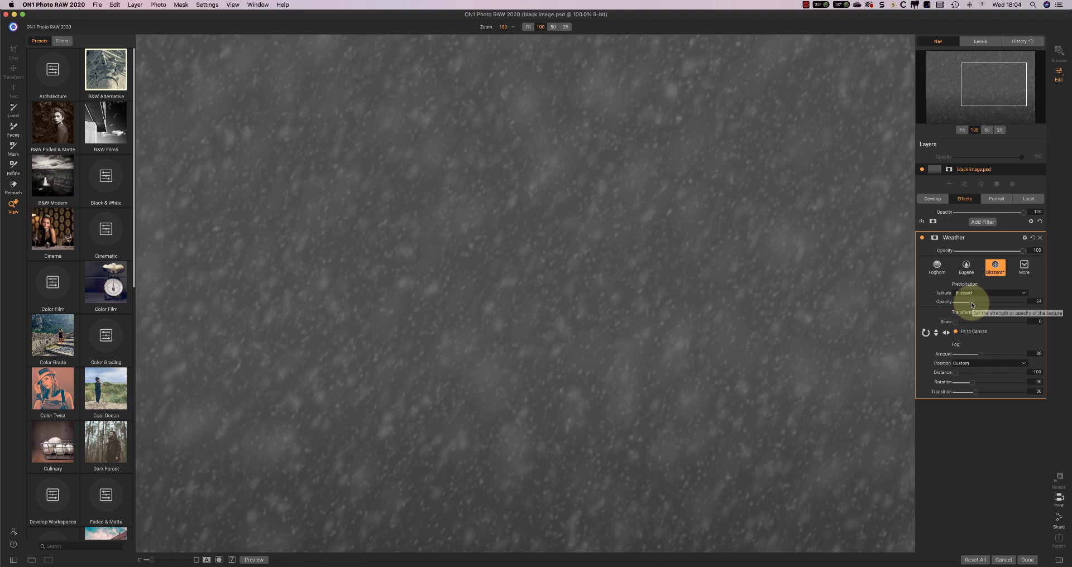
mouse_move(972, 305)
left_mouse_down()
mouse_move(1027, 305)
mouse_move(1005, 304)
left_mouse_up()
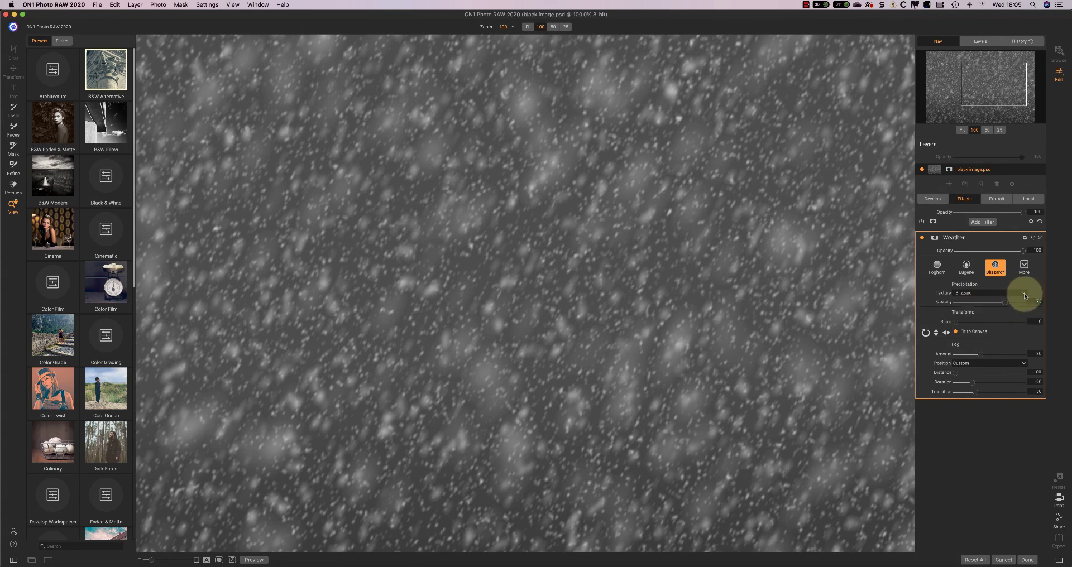
left_click(1024, 293)
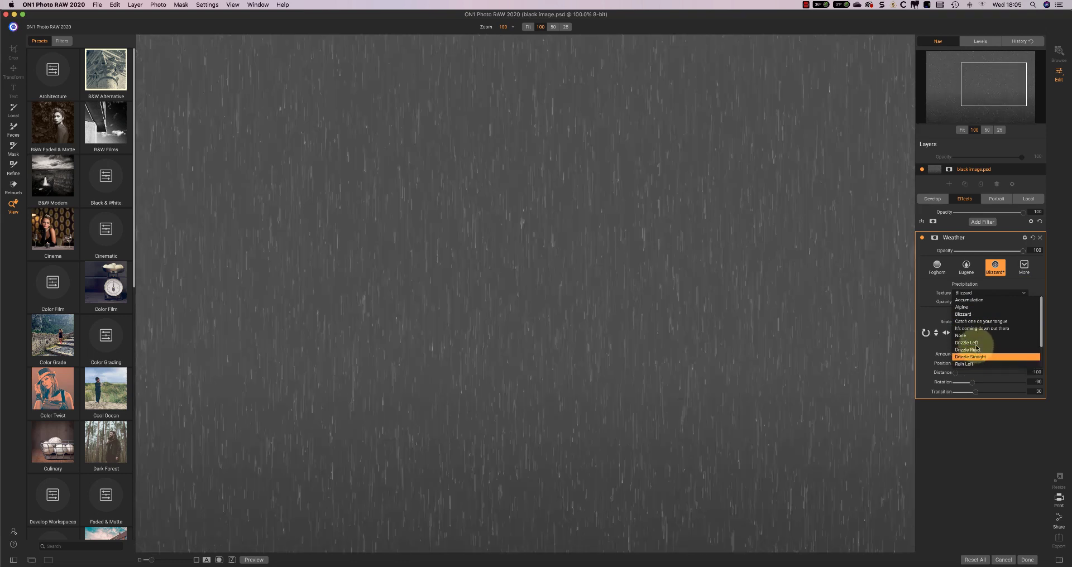
left_click(1008, 291)
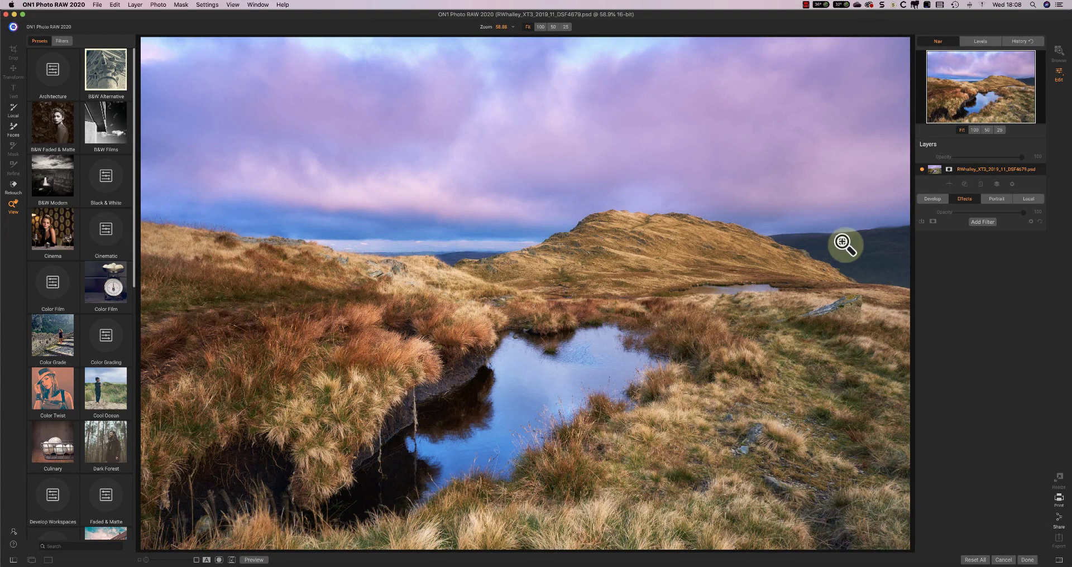
Add a Weather filter, try Foghorn and Blizzard, then settle on the Seattle rain style.
left_click(983, 223)
mouse_move(919, 343)
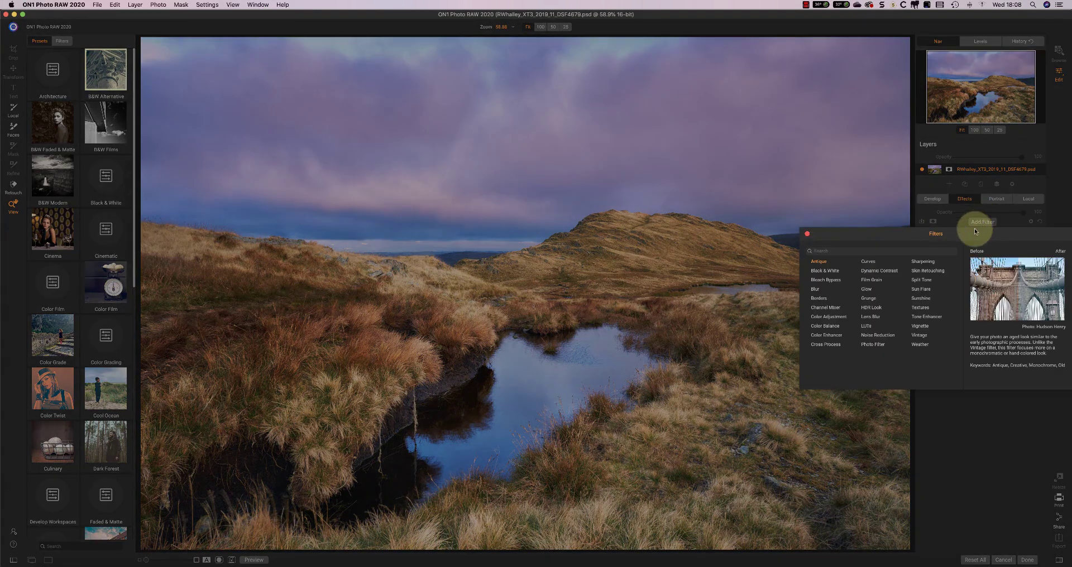
left_click(919, 344)
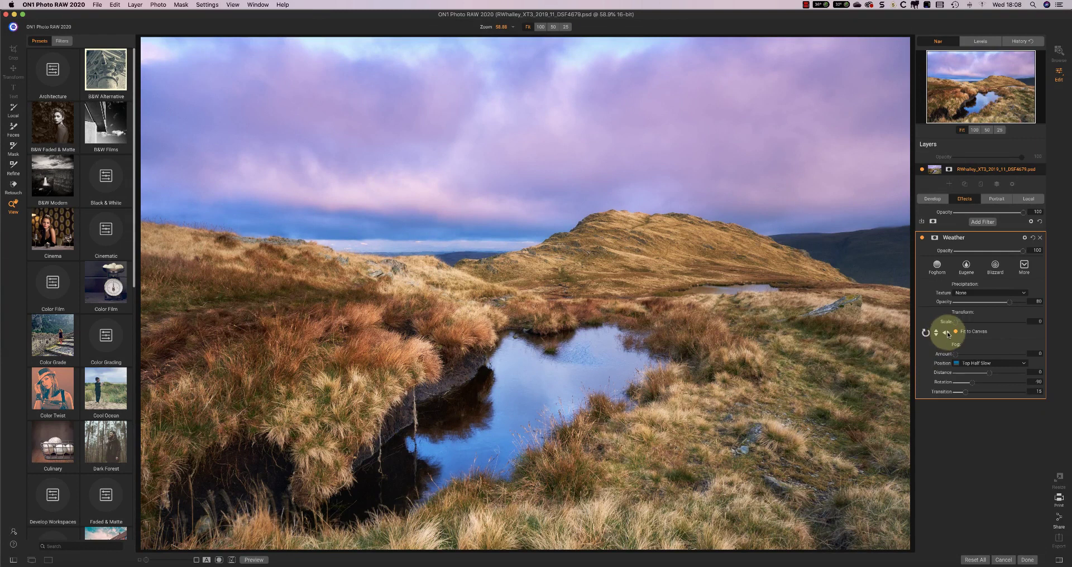
left_click(942, 273)
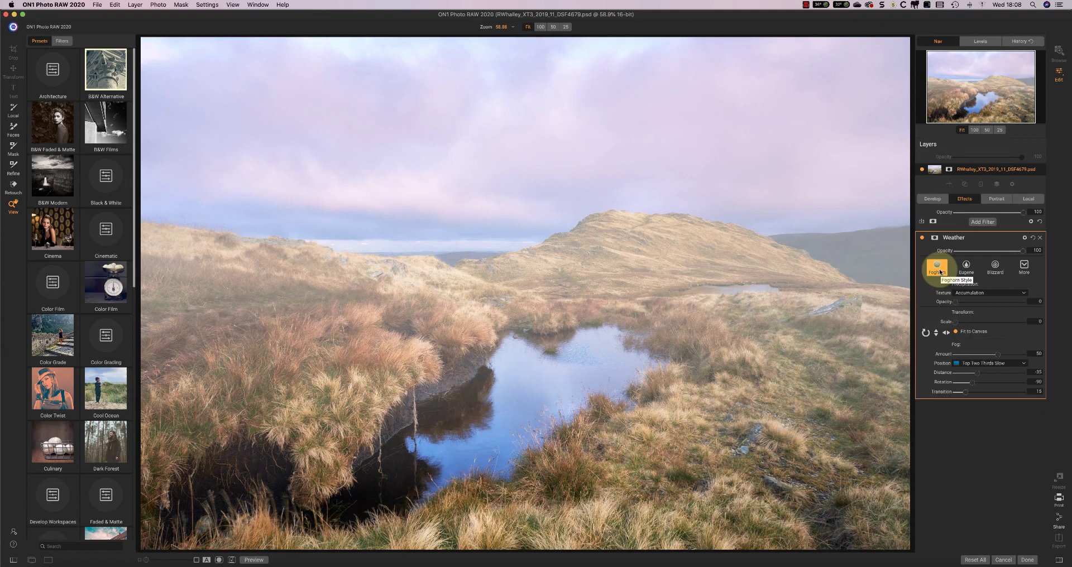
left_click(997, 268)
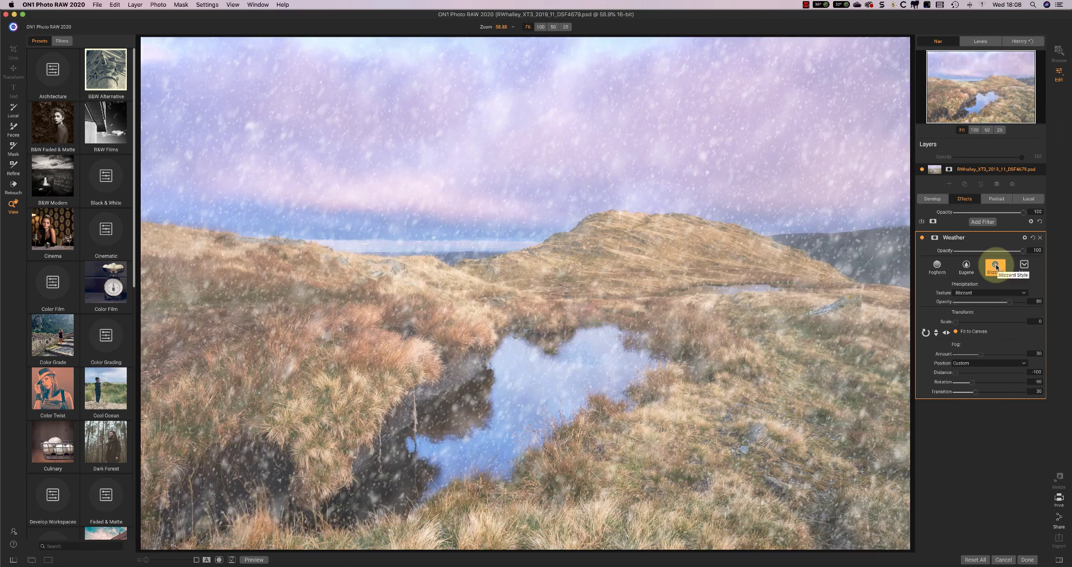
left_click(1024, 266)
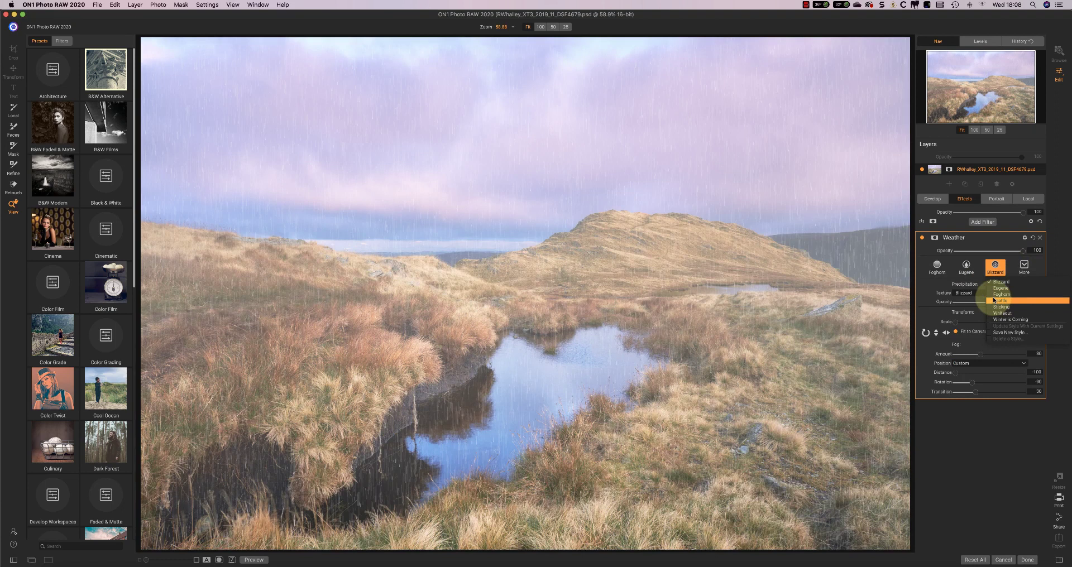
left_click(993, 299)
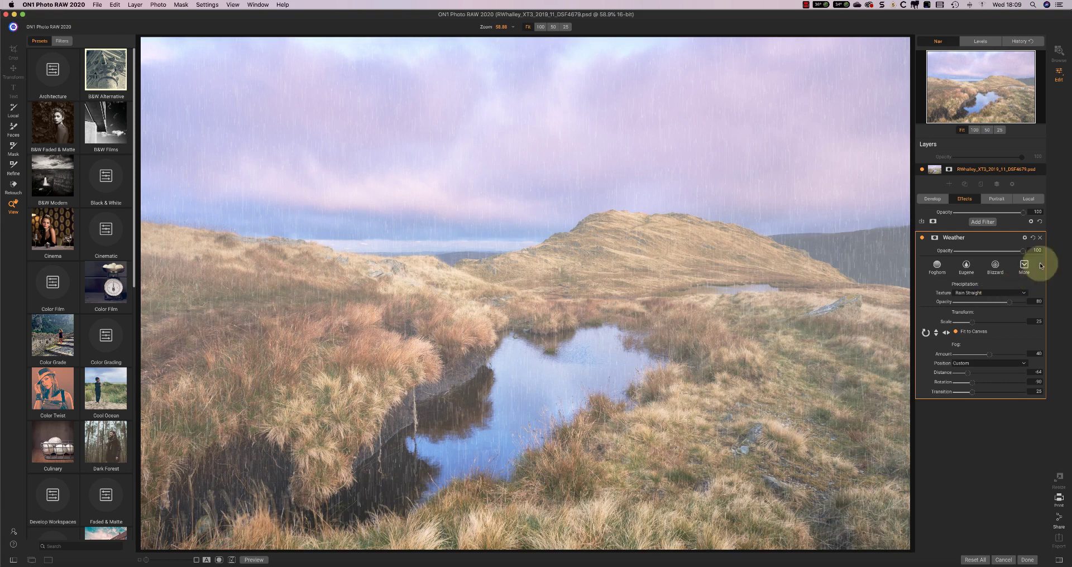
Pick another style from the More weather styles and raise snowflake Scale to about 72.
left_click(1023, 264)
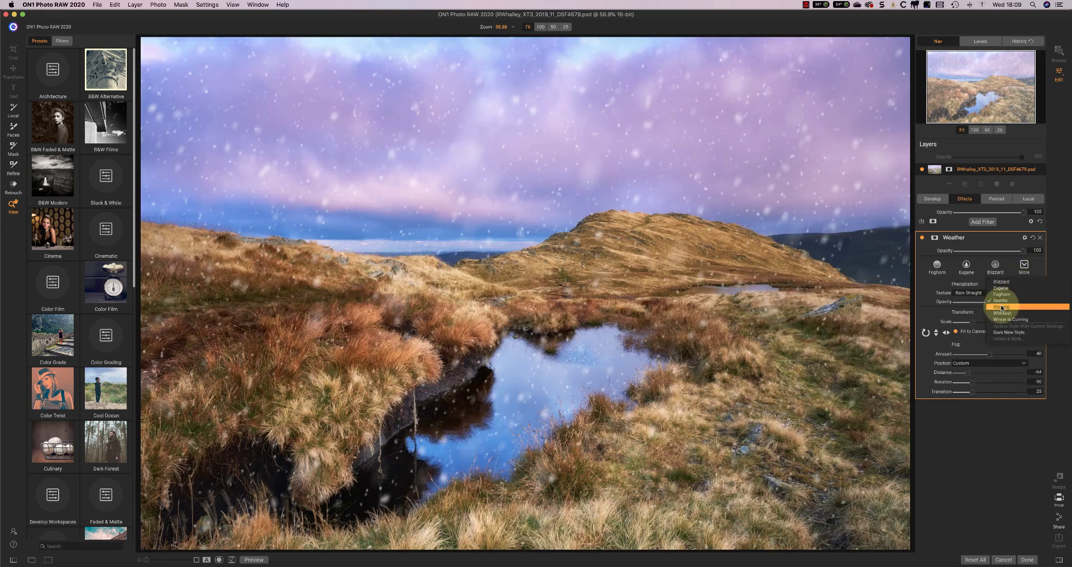
left_click(1002, 307)
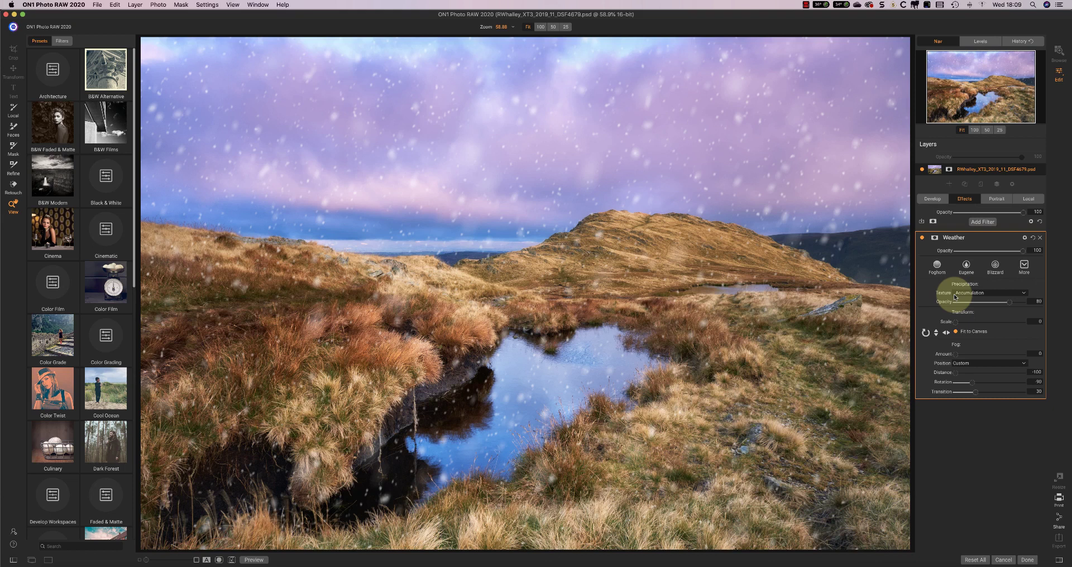
mouse_move(961, 321)
left_mouse_down()
mouse_move(1010, 326)
mouse_move(950, 325)
left_mouse_up()
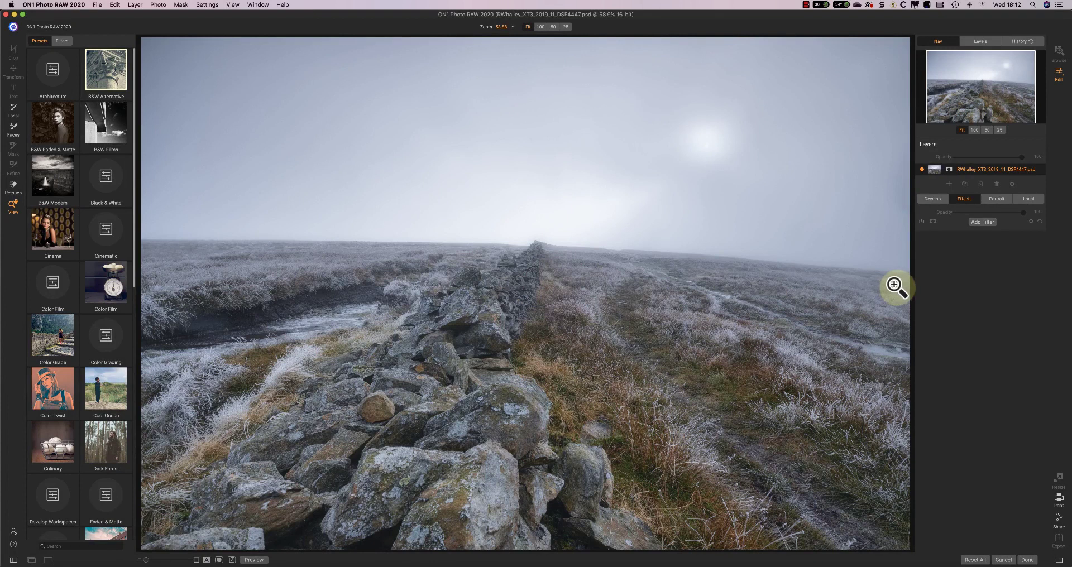
Add a Weather filter with the Foghorn style to the stone-wall photo.
left_click(984, 223)
left_click(926, 344)
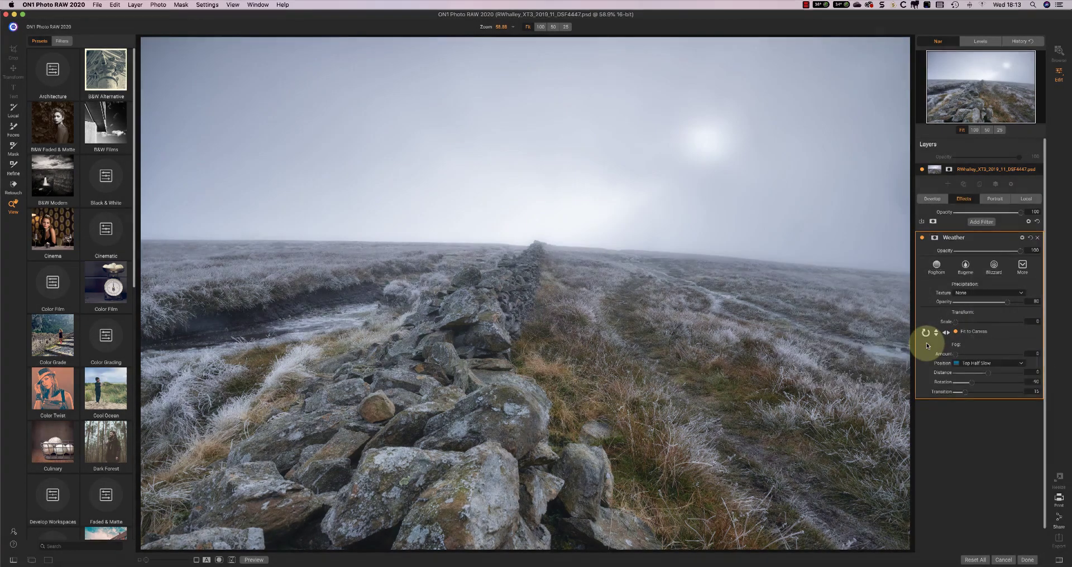
left_click(937, 267)
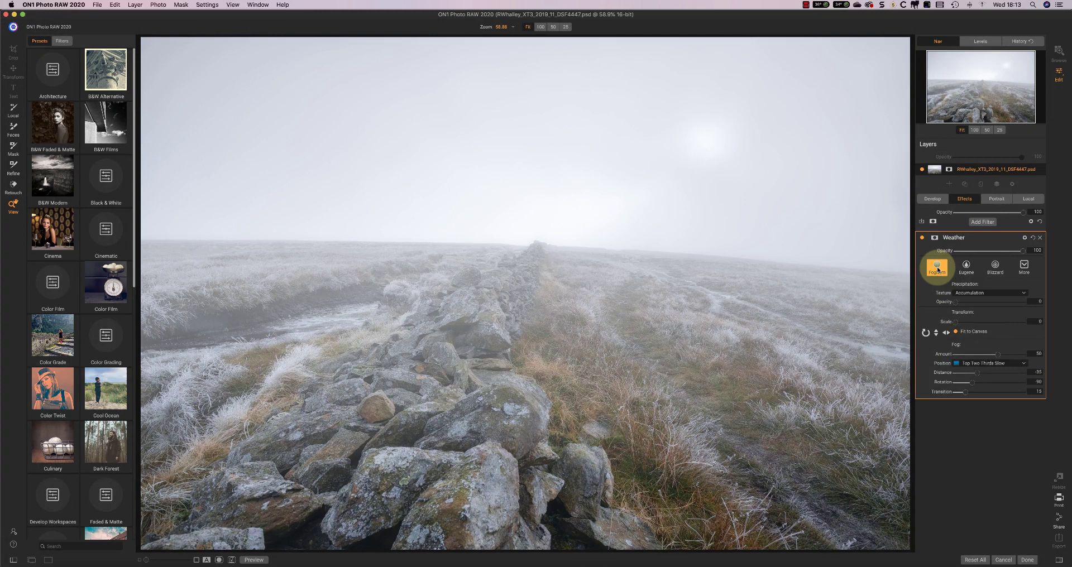
Mask the fog with Lumen, raise Fog Amount to 57, and toggle the filter to compare.
left_click(934, 238)
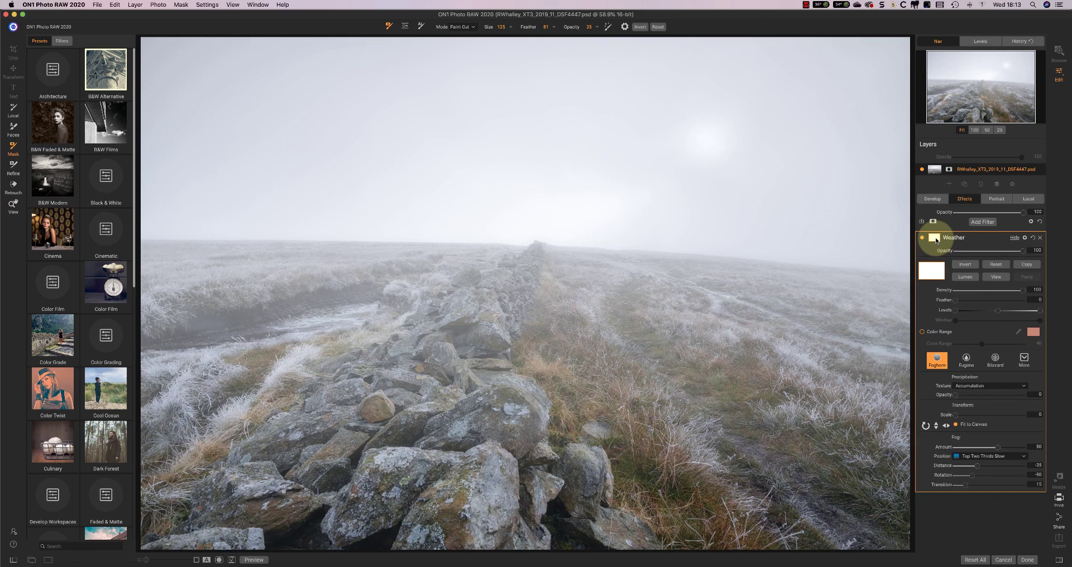
left_click(968, 278)
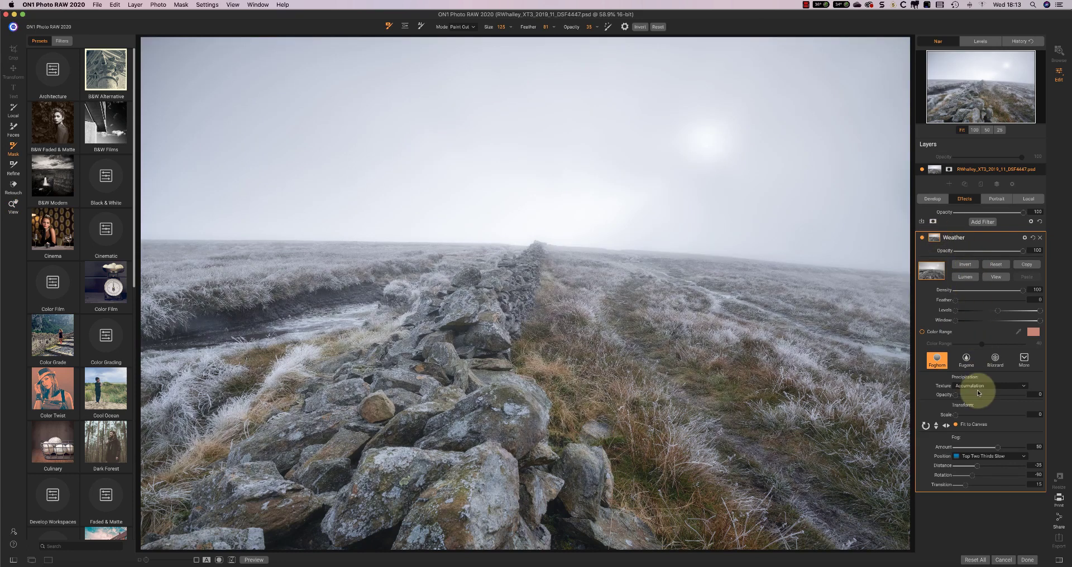
left_click_drag(999, 451, 970, 485)
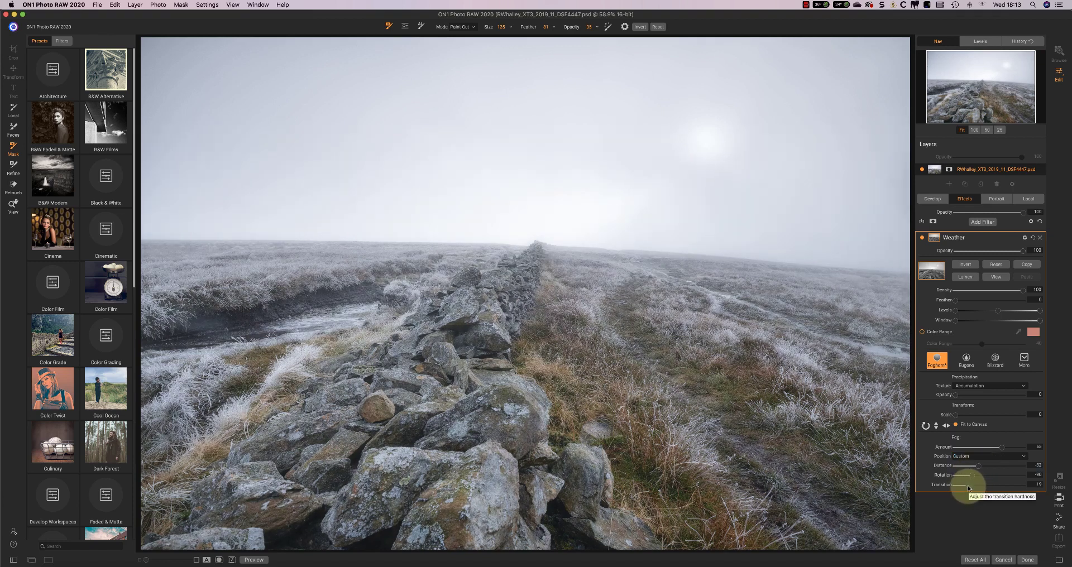
left_click(922, 239)
left_click(922, 239)
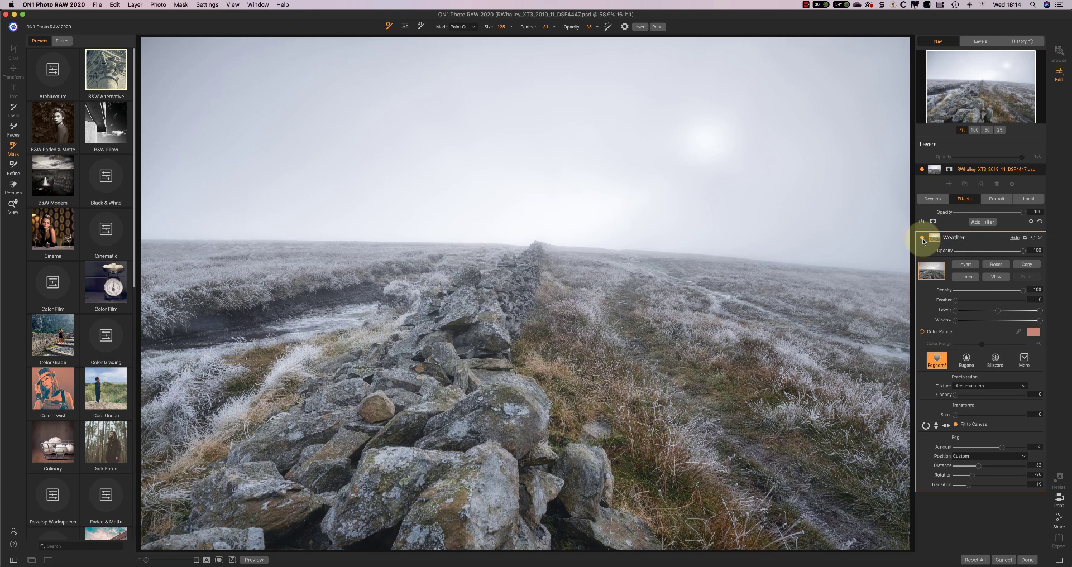
Add a second Weather filter using the Sticking snow style, with a mask attached.
left_click(982, 222)
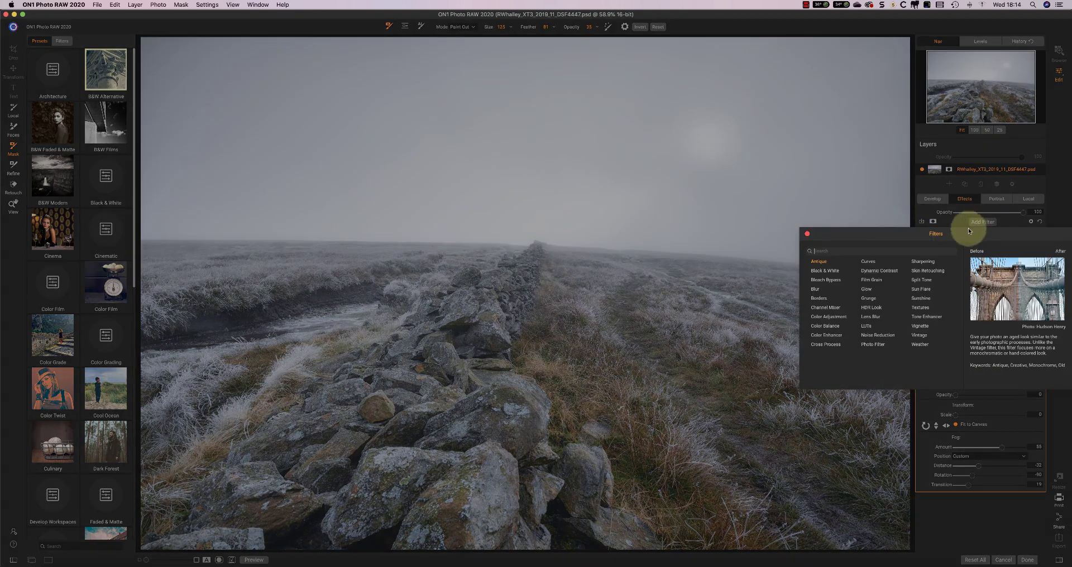
left_click(922, 344)
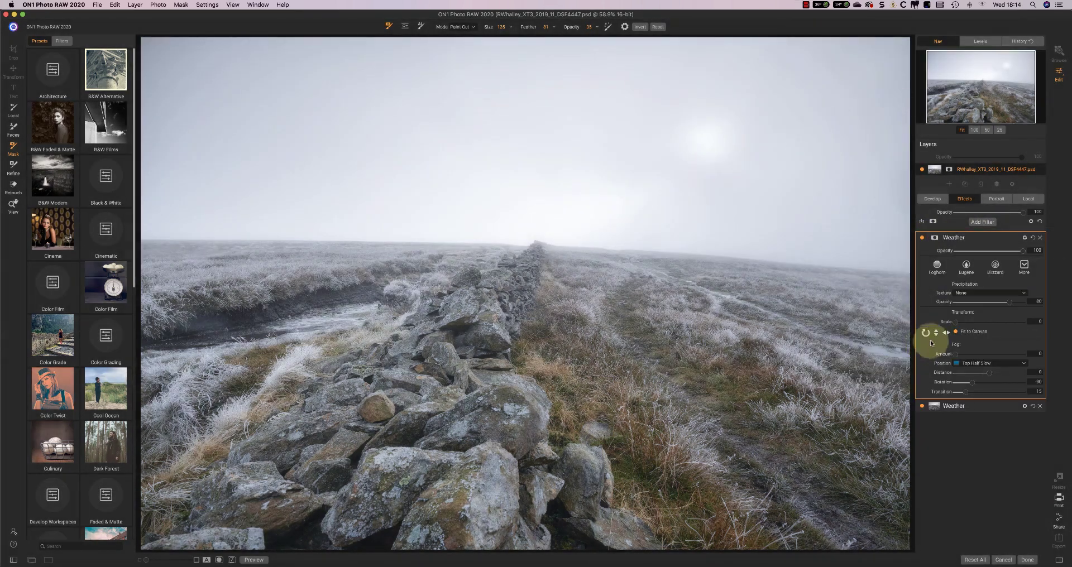
left_click(1023, 268)
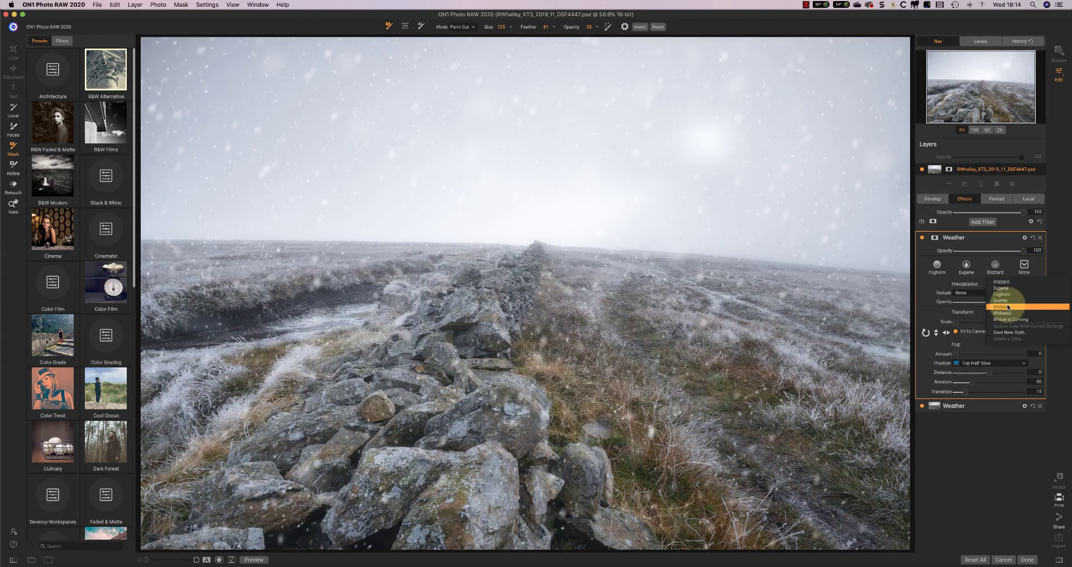
left_click(1007, 306)
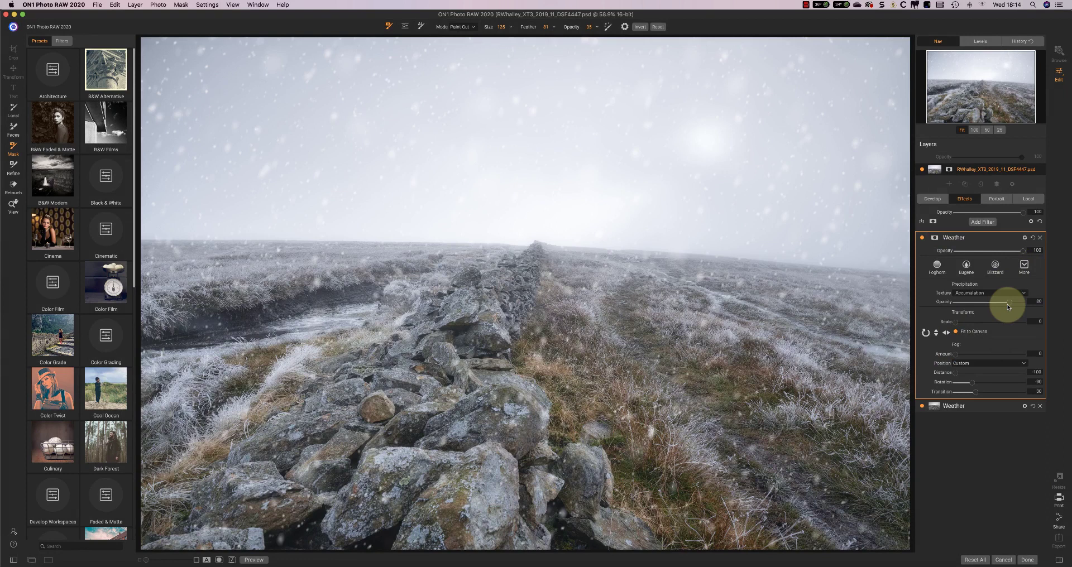
left_click(934, 238)
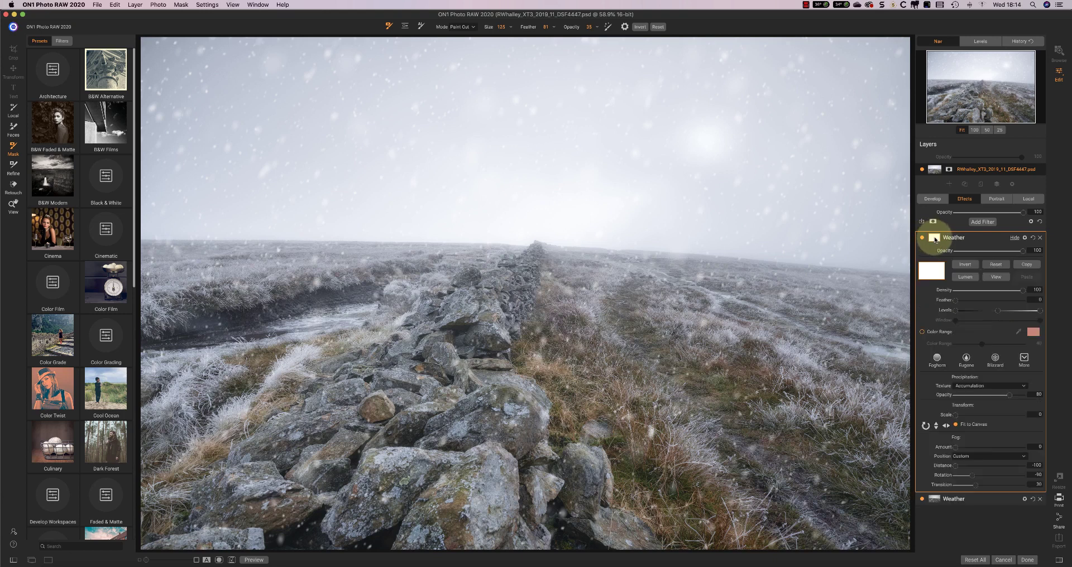
Draw a gradient mask at the horizon, tilted to follow it with a wide feather.
left_click(406, 26)
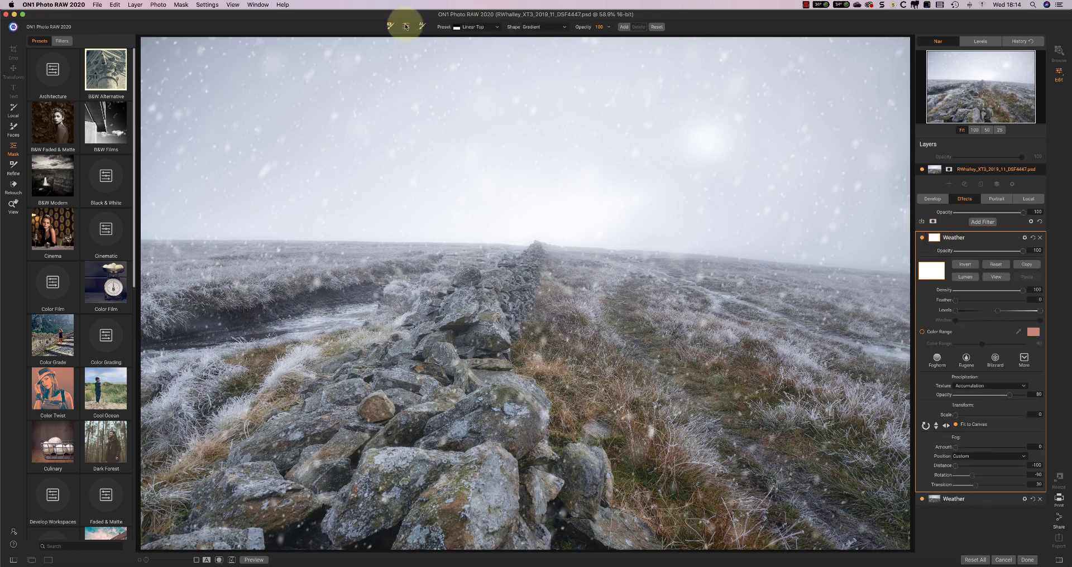
left_click(517, 243)
left_click_drag(545, 242, 520, 250)
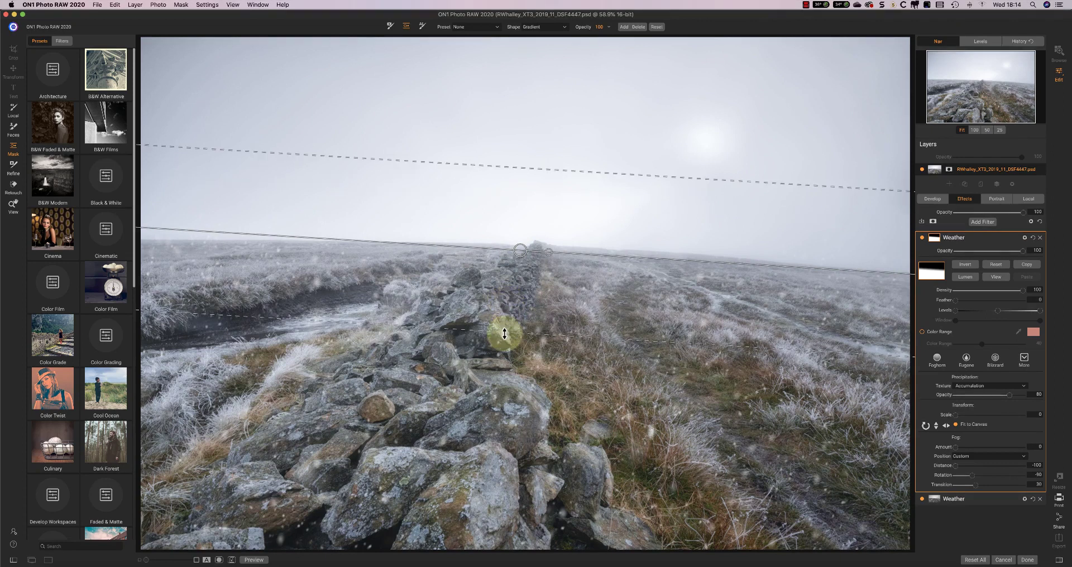
left_click_drag(504, 334, 503, 337)
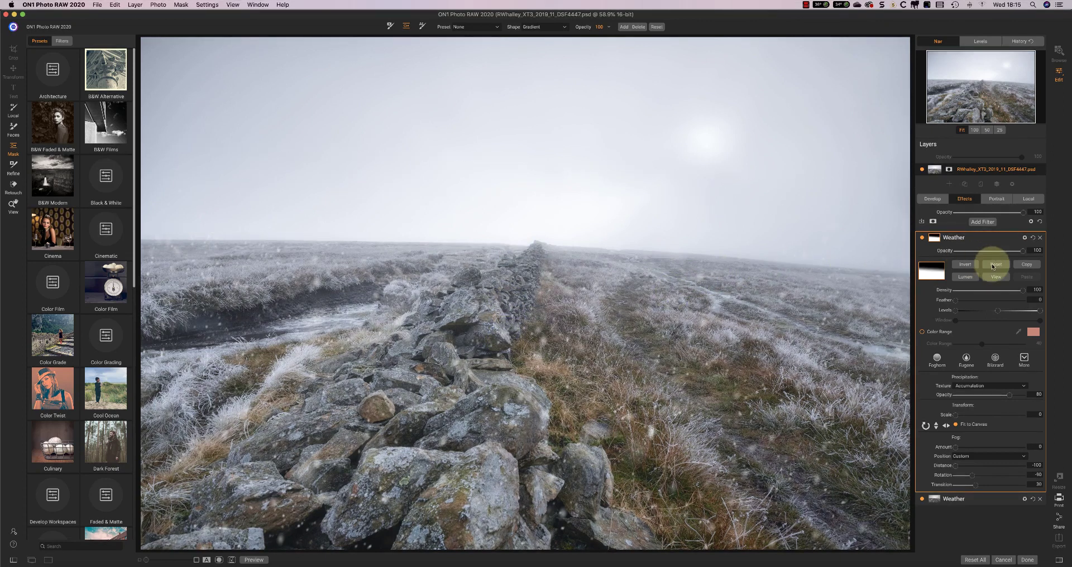
Lower mask density to 80, then compare the snow filter and original photo on and off.
left_click_drag(1023, 290, 1015, 294)
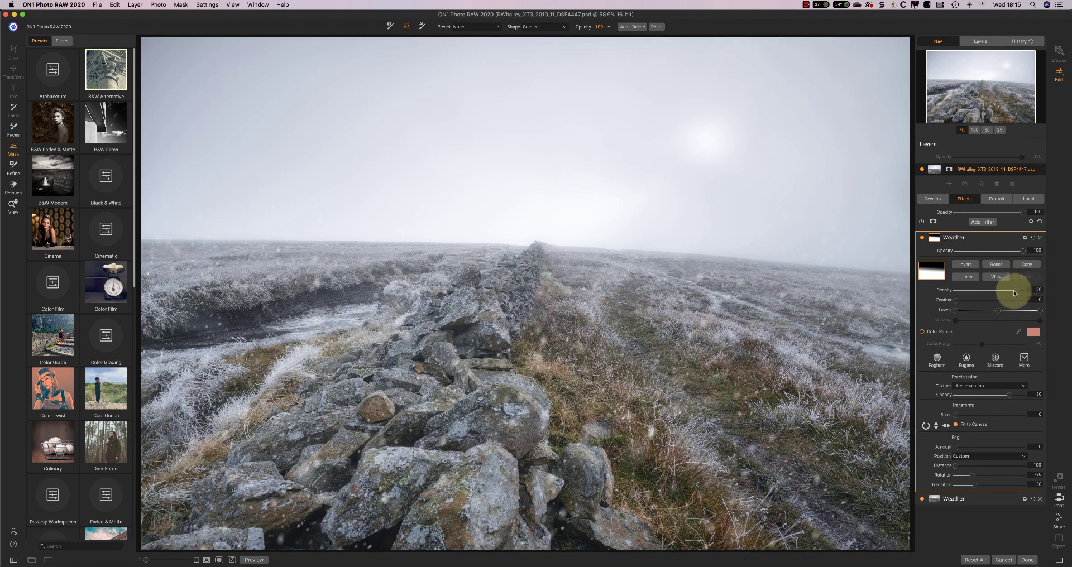
left_click_drag(1014, 293, 1010, 292)
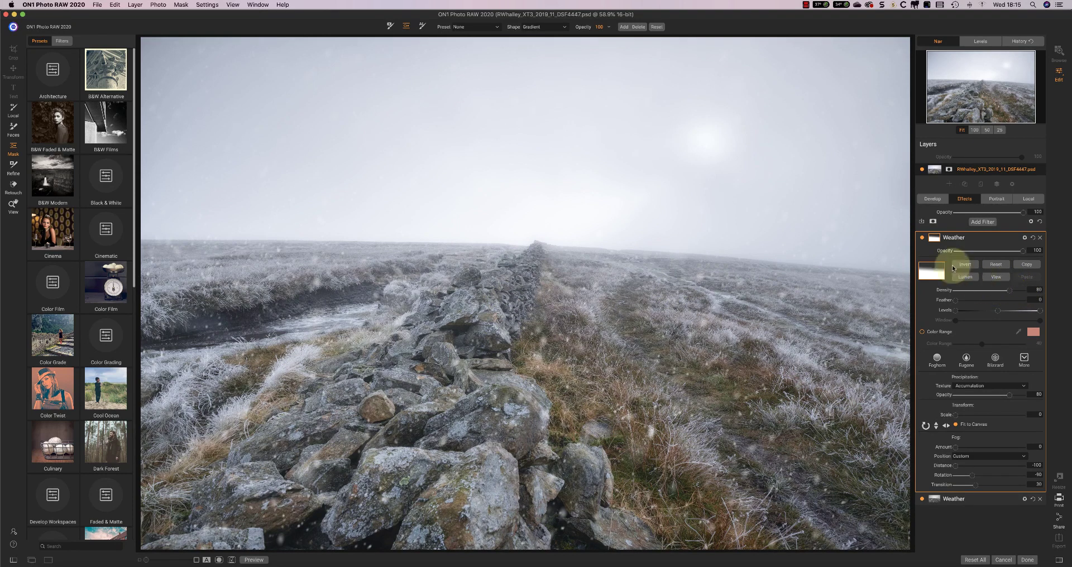
left_click(922, 238)
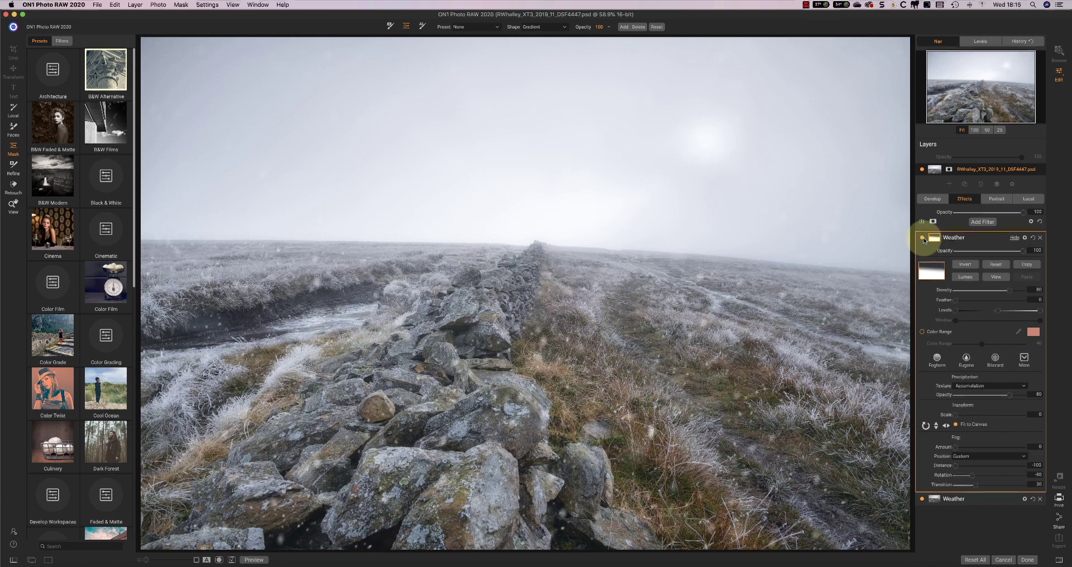
left_click(921, 238)
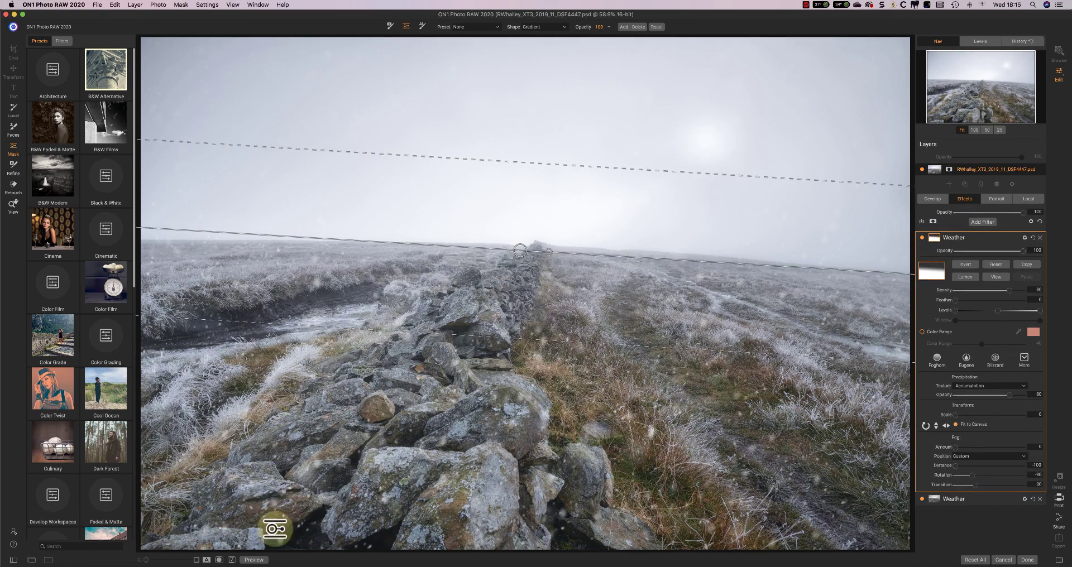
left_click(255, 559)
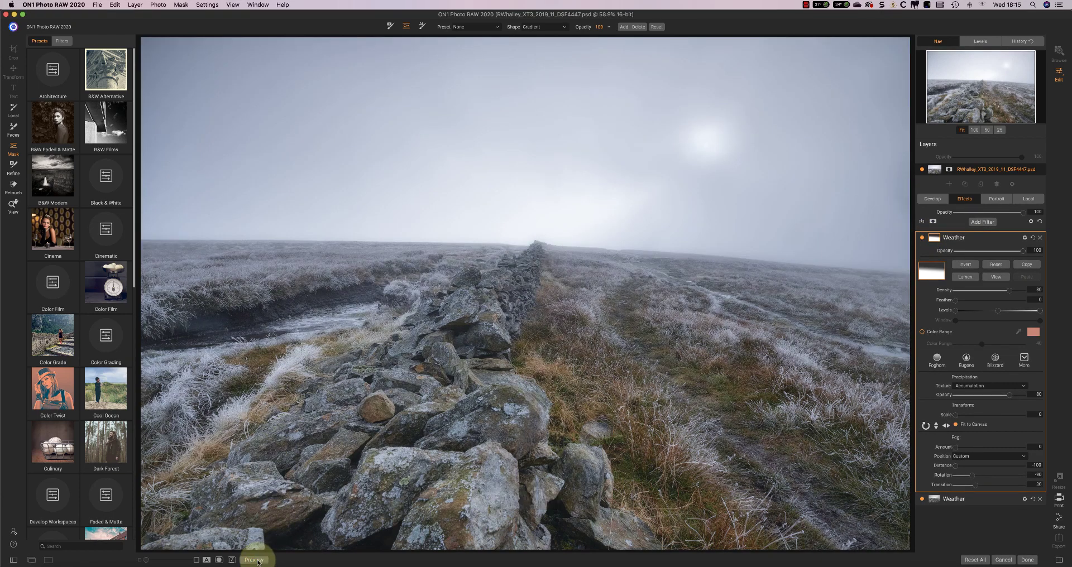
left_click(255, 560)
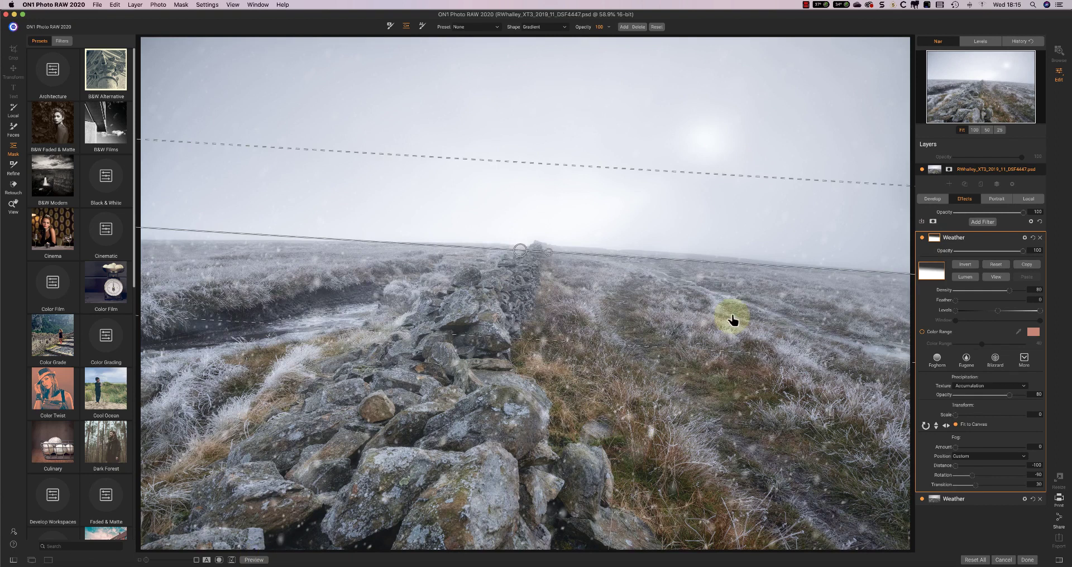